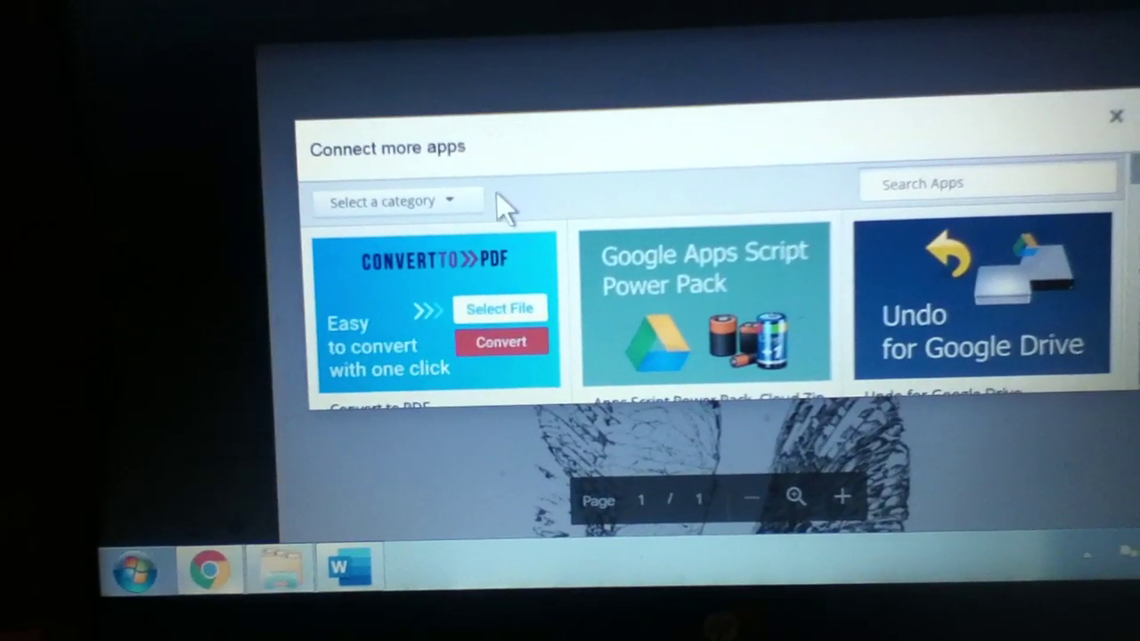
Expand the 'Select a category' list in the Connect more apps dialog.
left_click(449, 200)
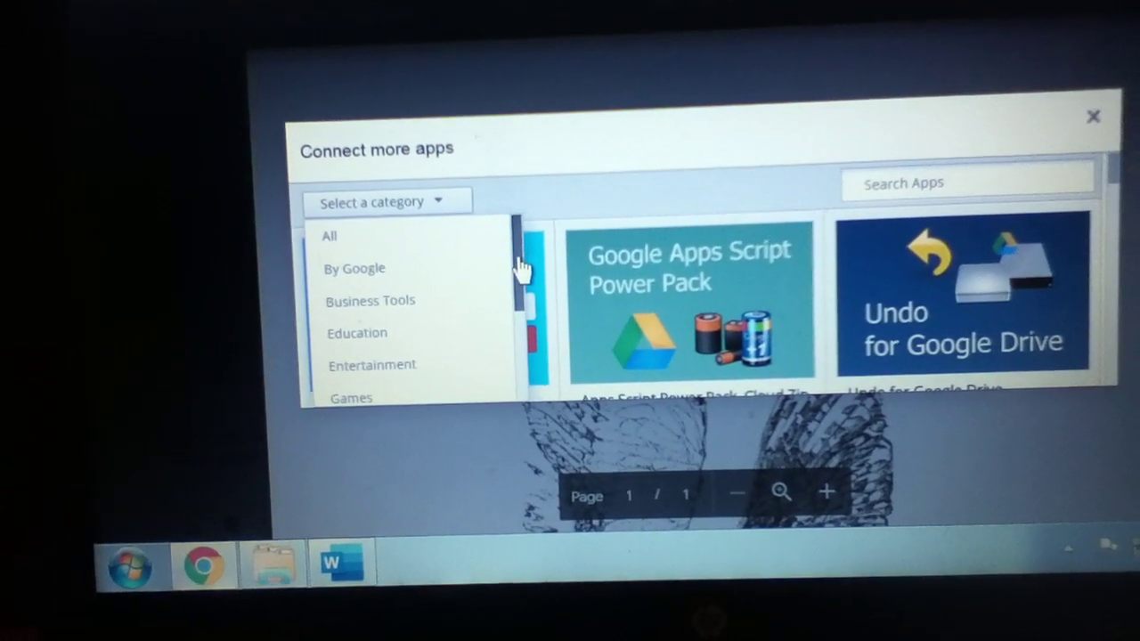
scroll(521, 266, "down", 1)
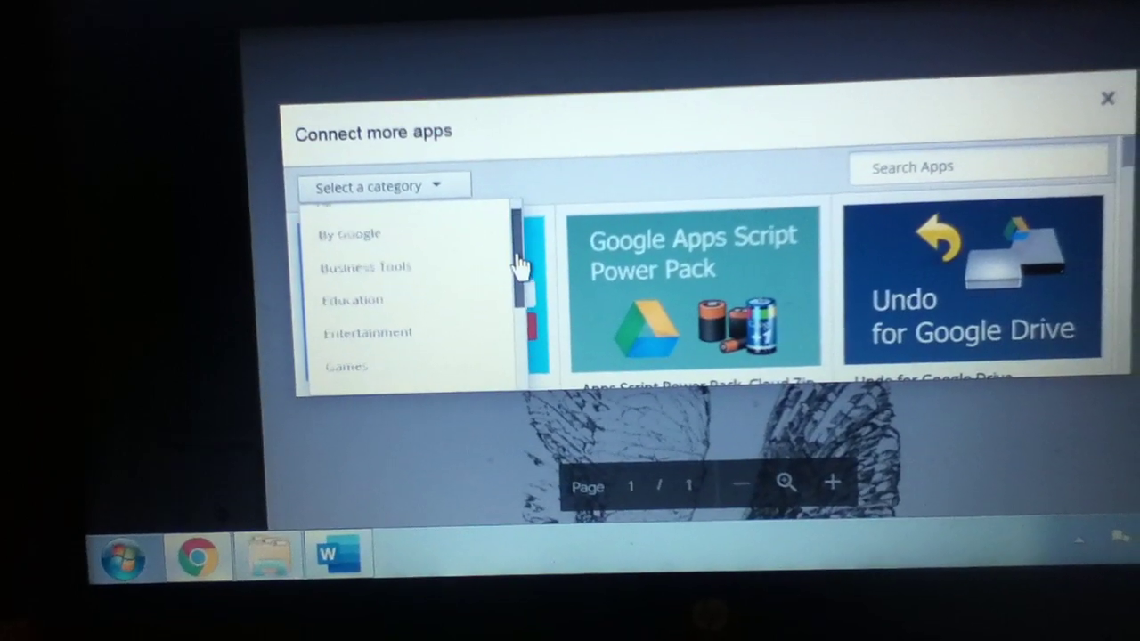
left_click_drag(521, 265, 534, 367)
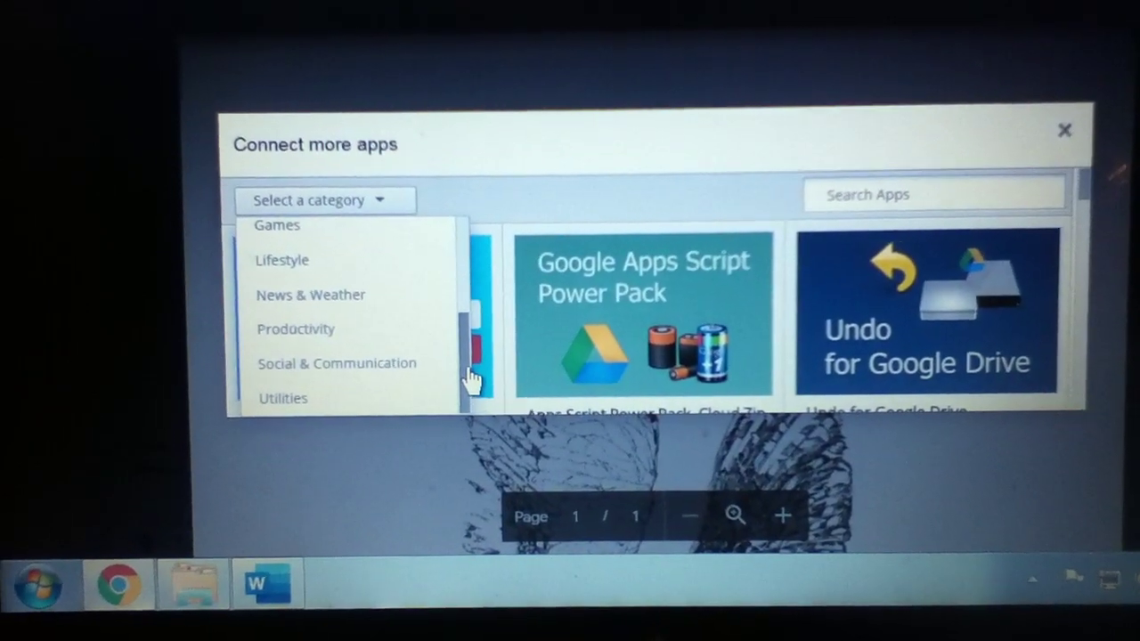
mouse_move(470, 370)
left_mouse_down()
mouse_move(496, 337)
mouse_move(499, 312)
left_mouse_up()
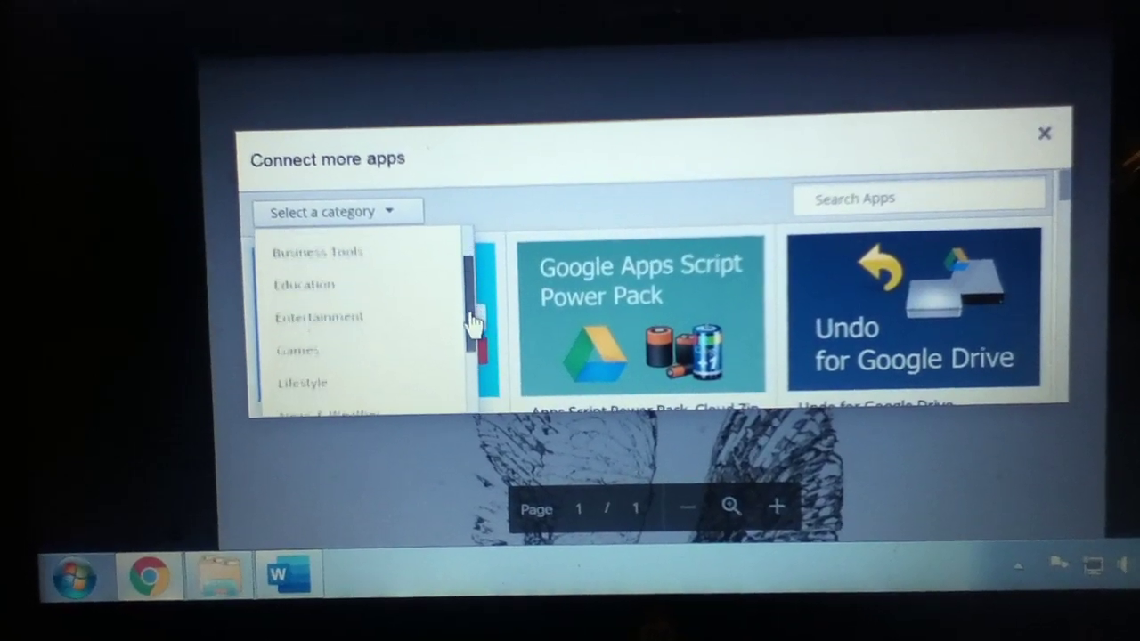
left_click_drag(474, 320, 481, 336)
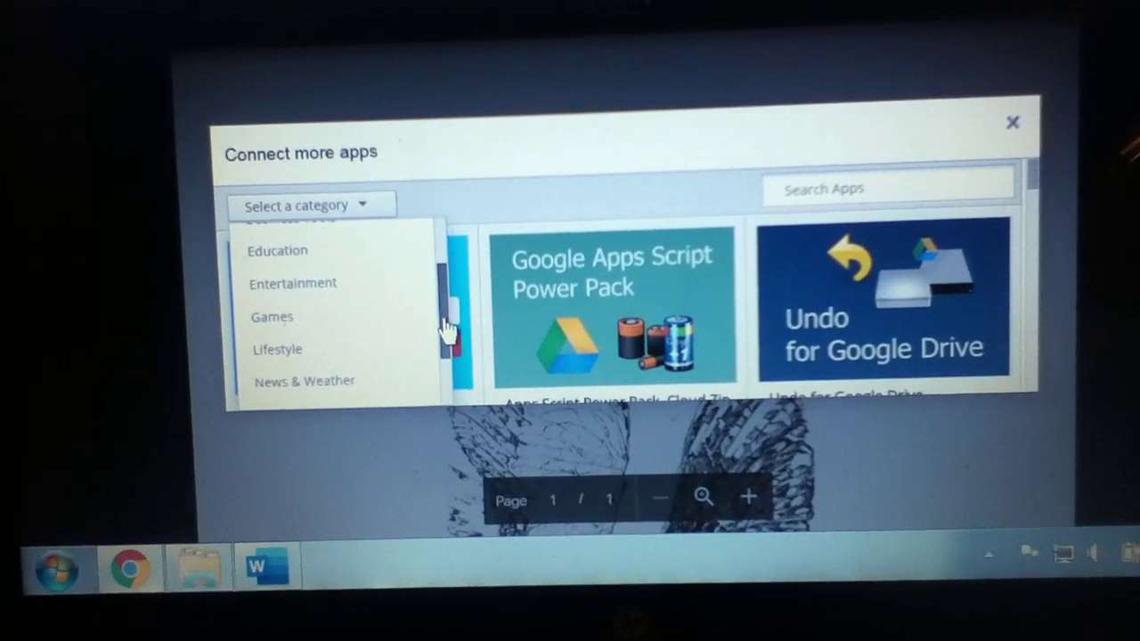
left_click_drag(447, 329, 456, 319)
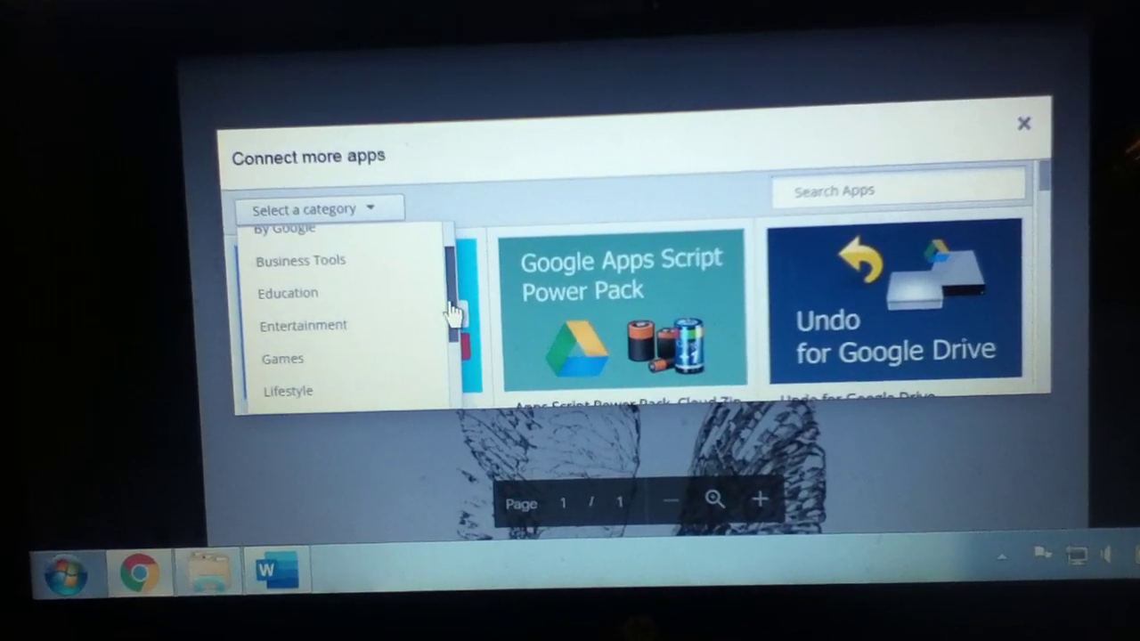